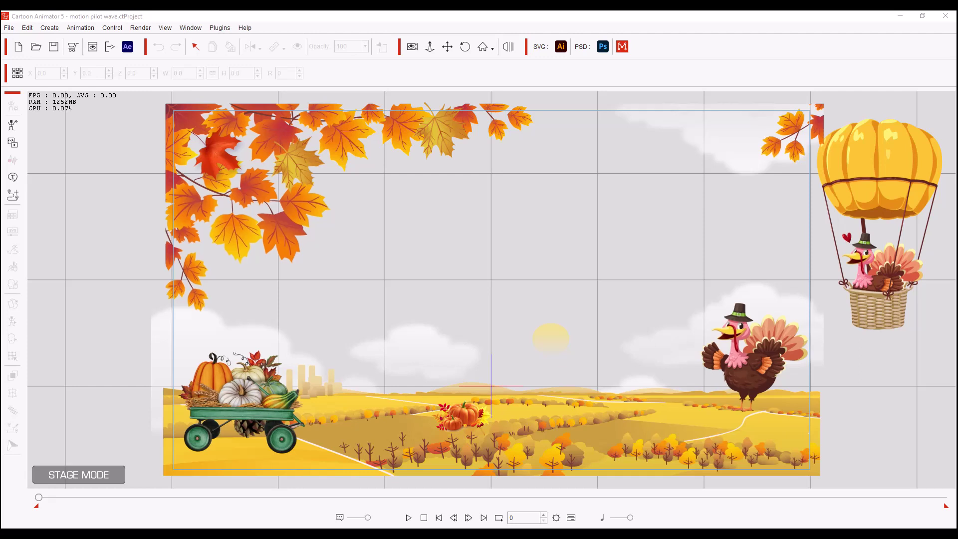
Step: Select the standing turkey on the autumn stage
click(747, 361)
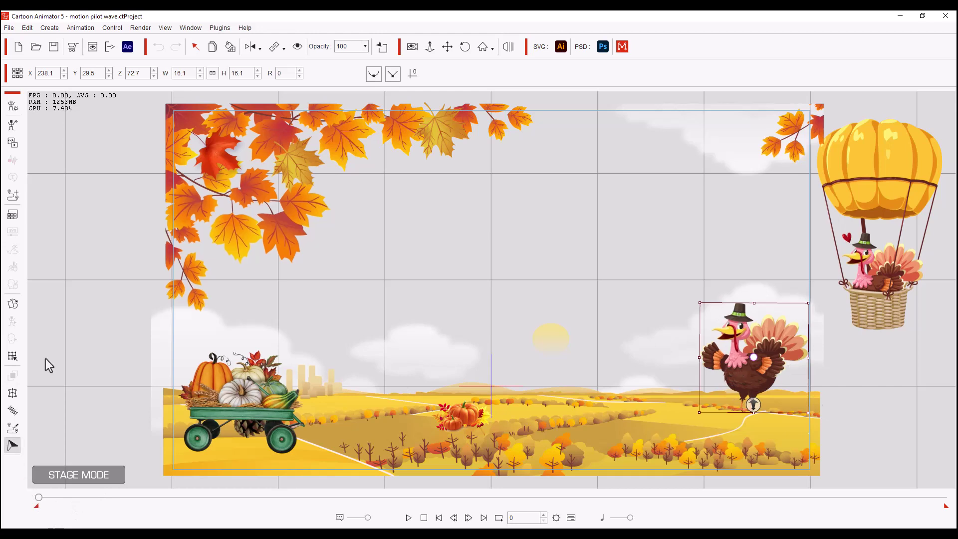
Step: Show the Content Manager's Animation > Puppet Profile > 2. Wave motions and pick Move_Y
click(190, 28)
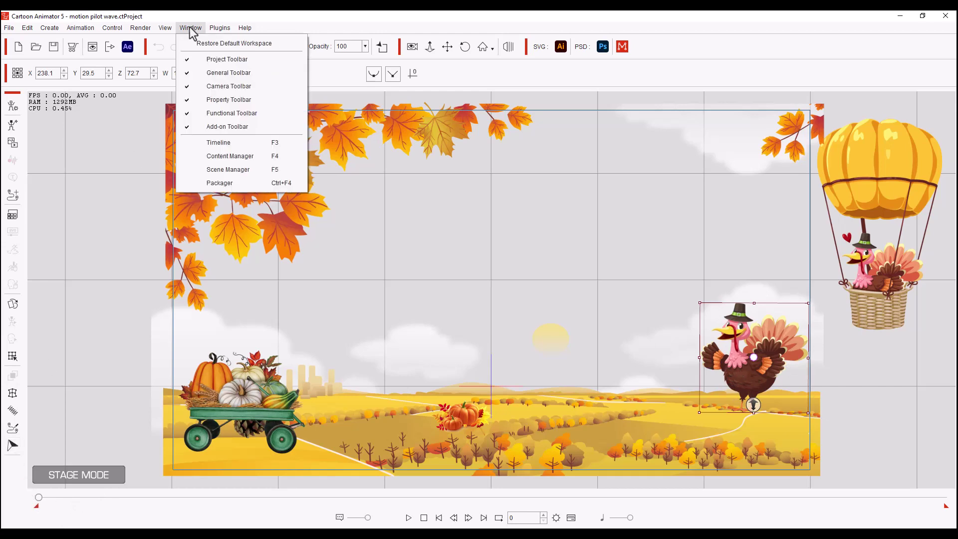
click(210, 157)
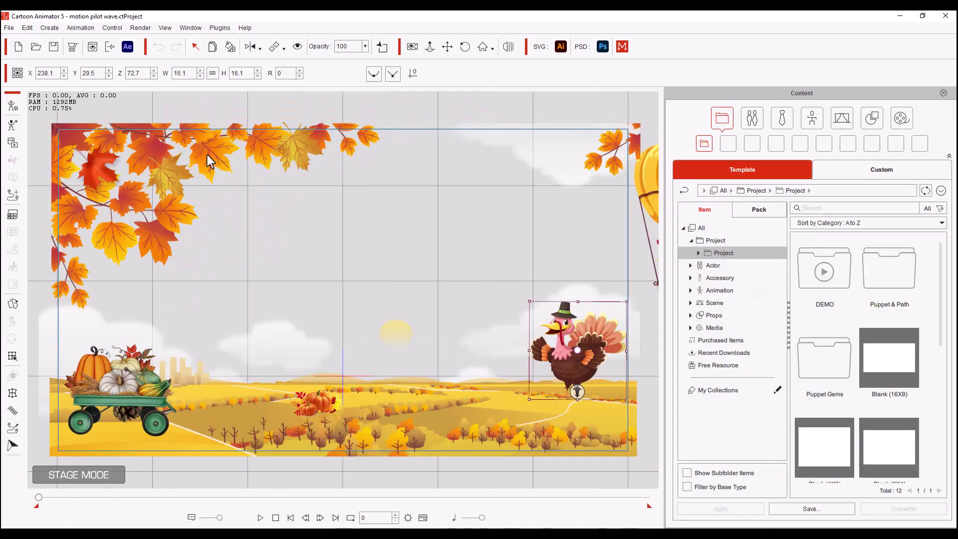
click(690, 290)
click(700, 390)
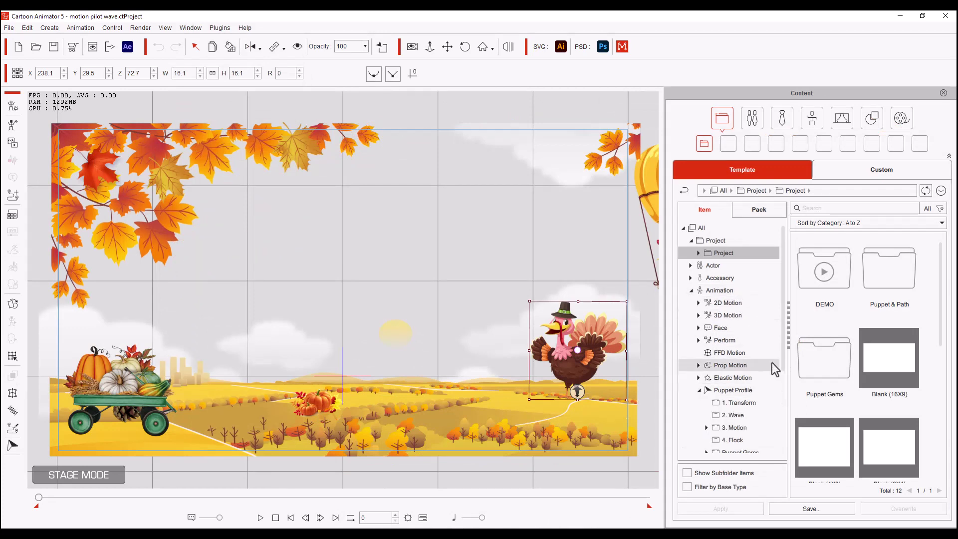
scroll(748, 319, down, 3)
click(737, 297)
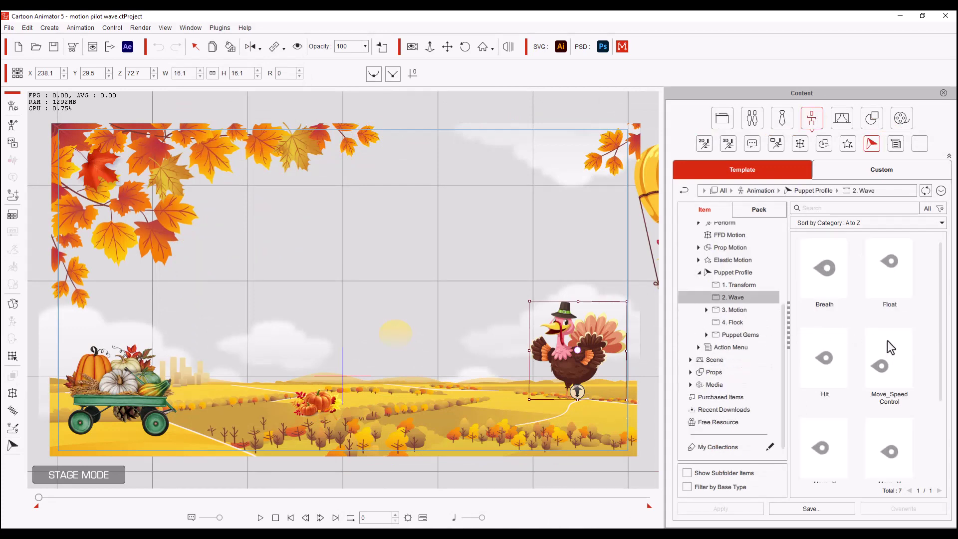
scroll(887, 341, down, 3)
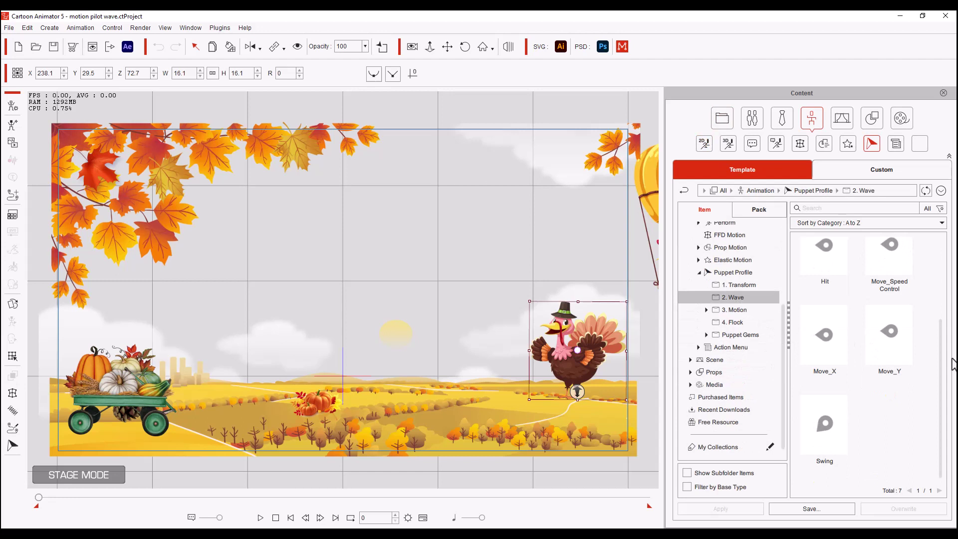
click(893, 345)
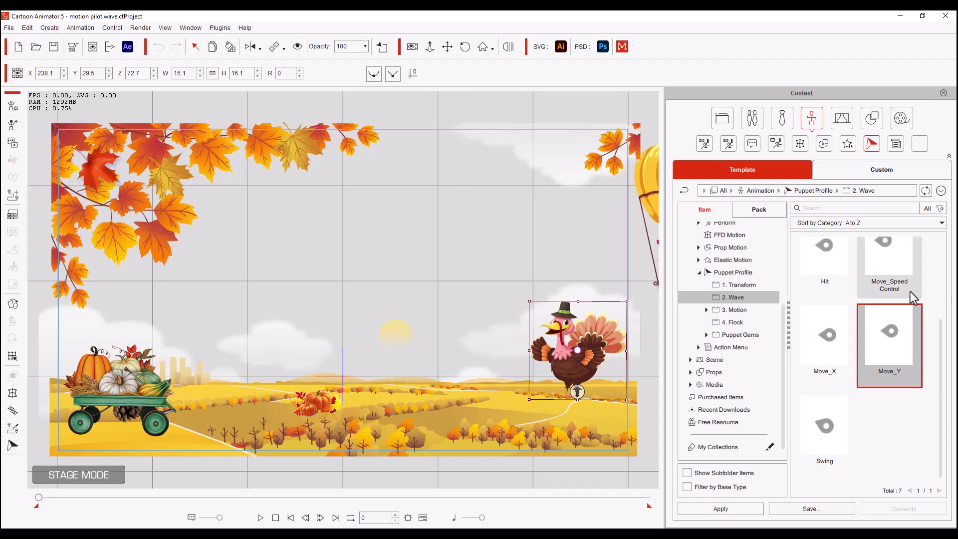
Step: Apply the Move_Y wave to the turkey with a 32-frame loop duration
click(725, 512)
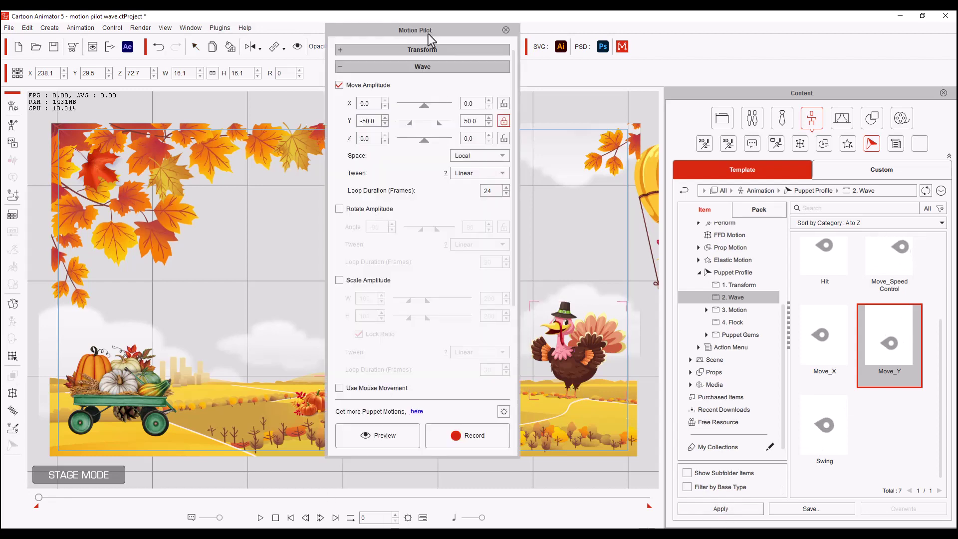
drag(406, 31, 320, 34)
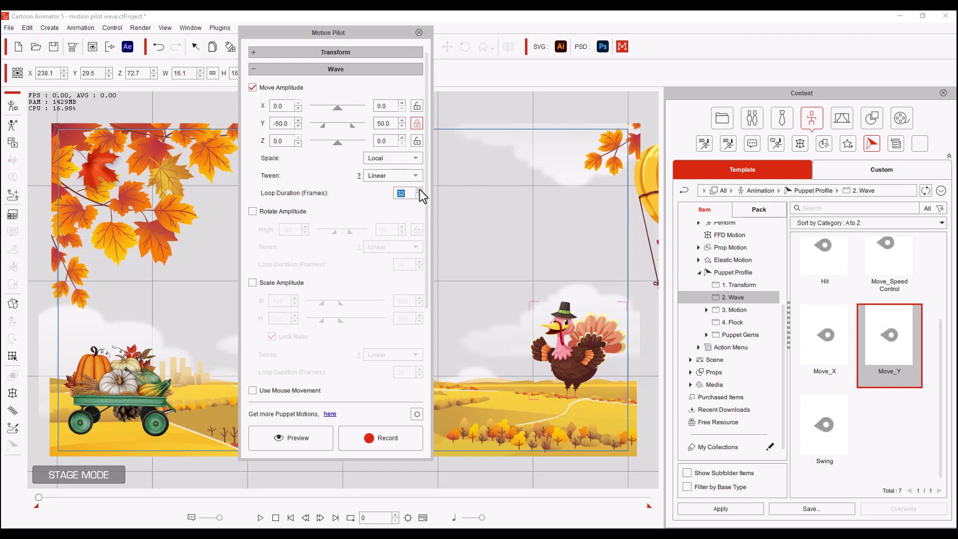
scroll(407, 195, up, 4)
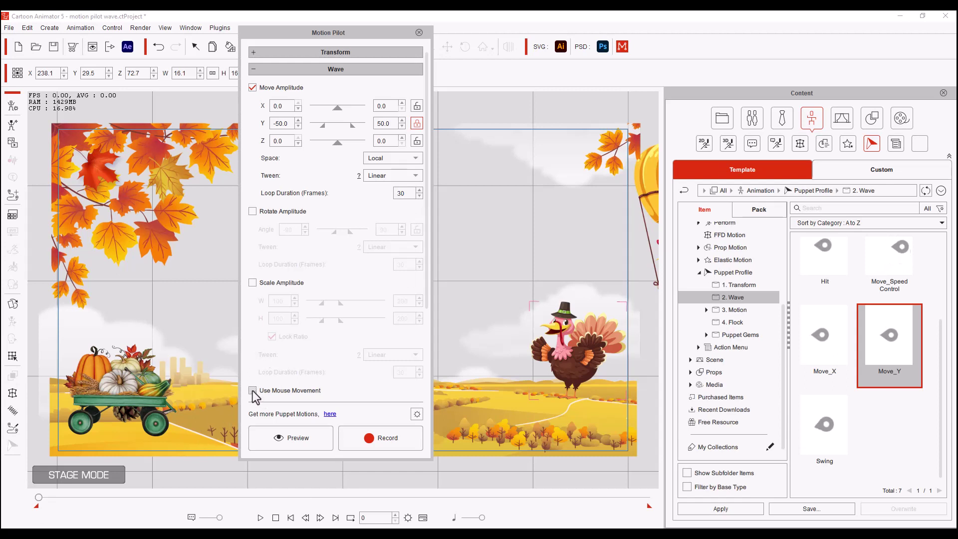
Step: Preview the turkey's up-and-down wave, then record it through frame 202
click(293, 438)
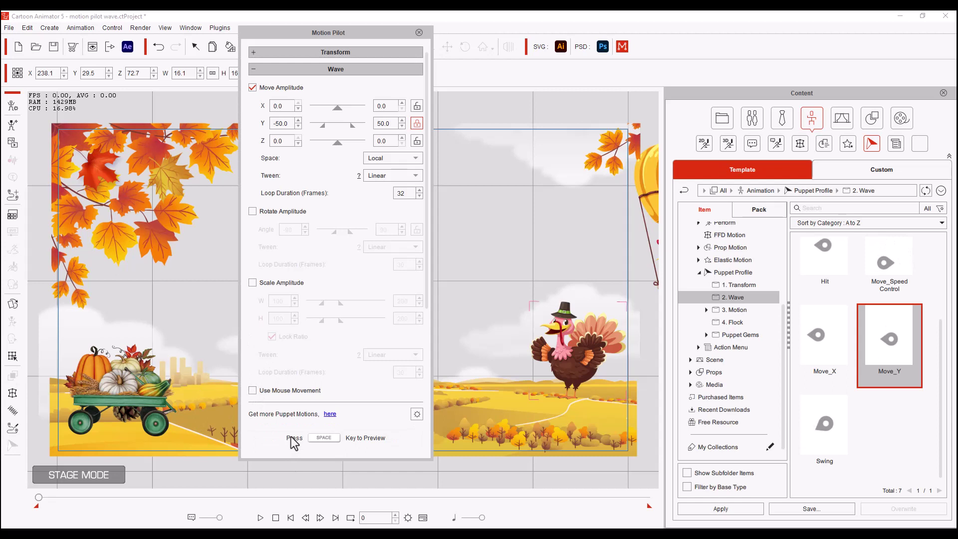
key(space)
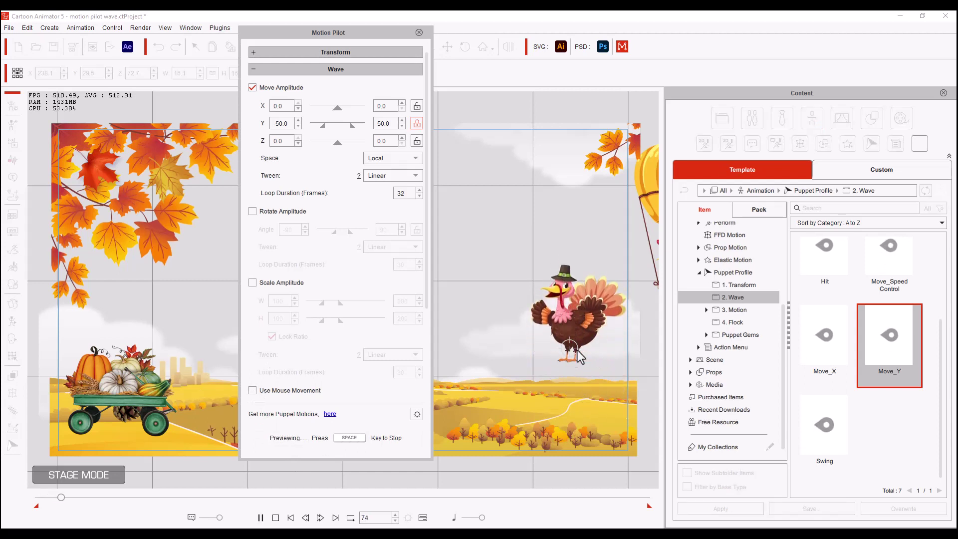
key(space)
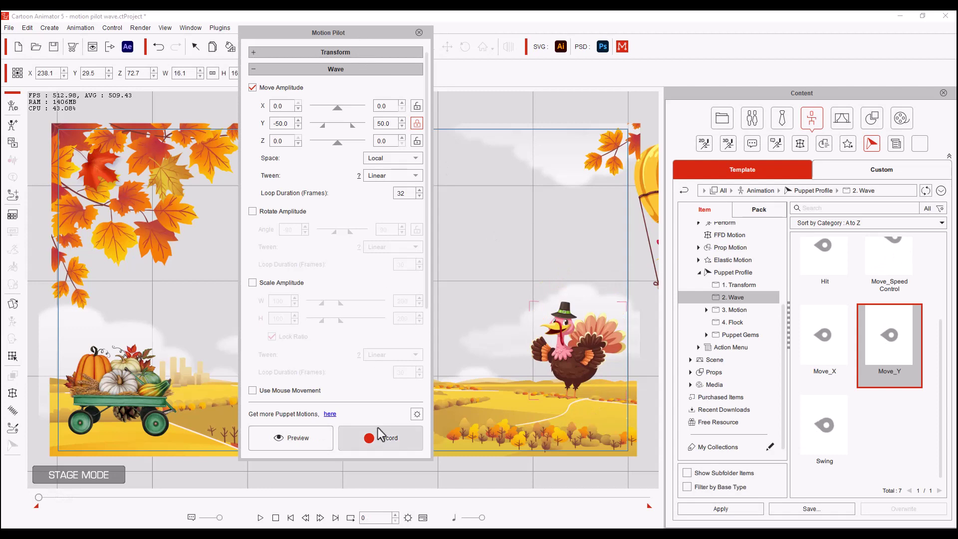
click(379, 437)
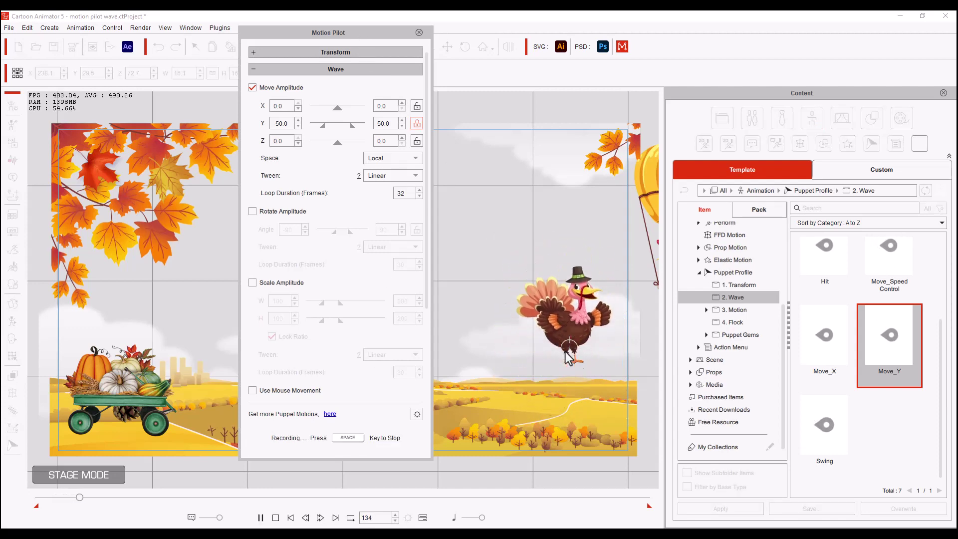
click(418, 33)
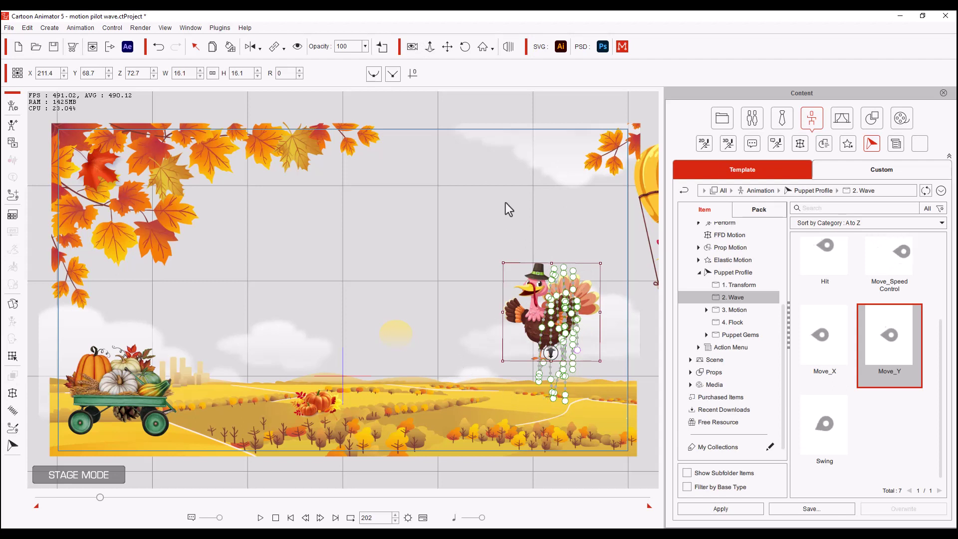
Step: Apply the Float wave motion to the hot-air balloon
click(651, 178)
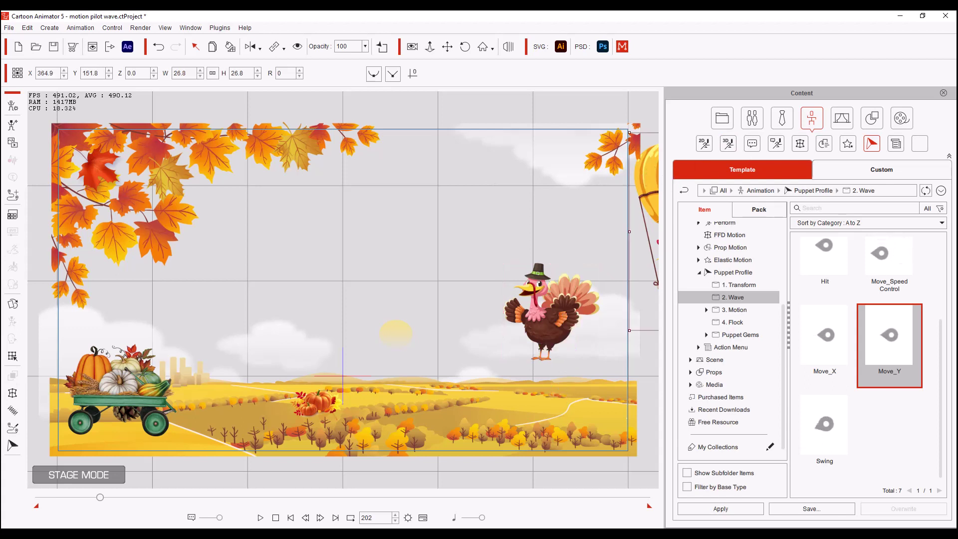
scroll(937, 357, up, 2)
click(890, 274)
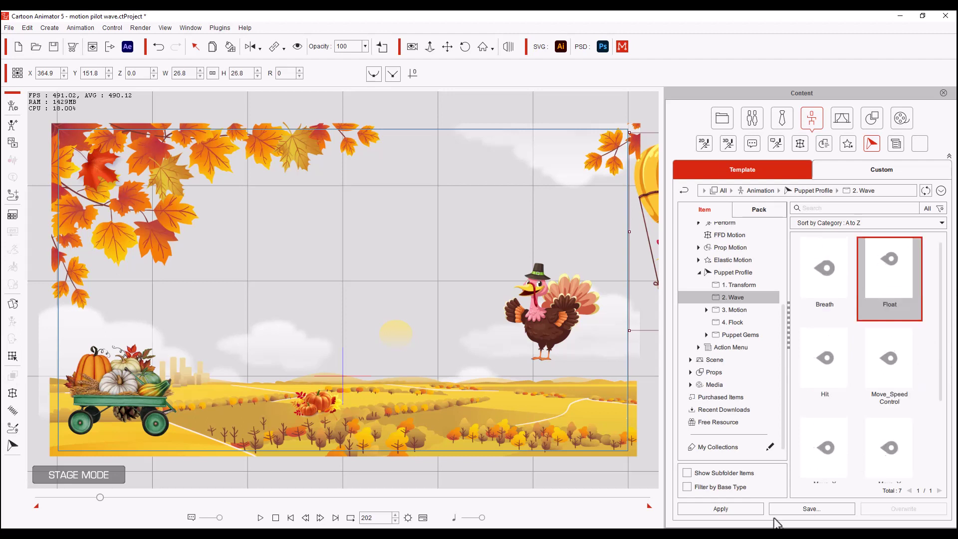
click(720, 508)
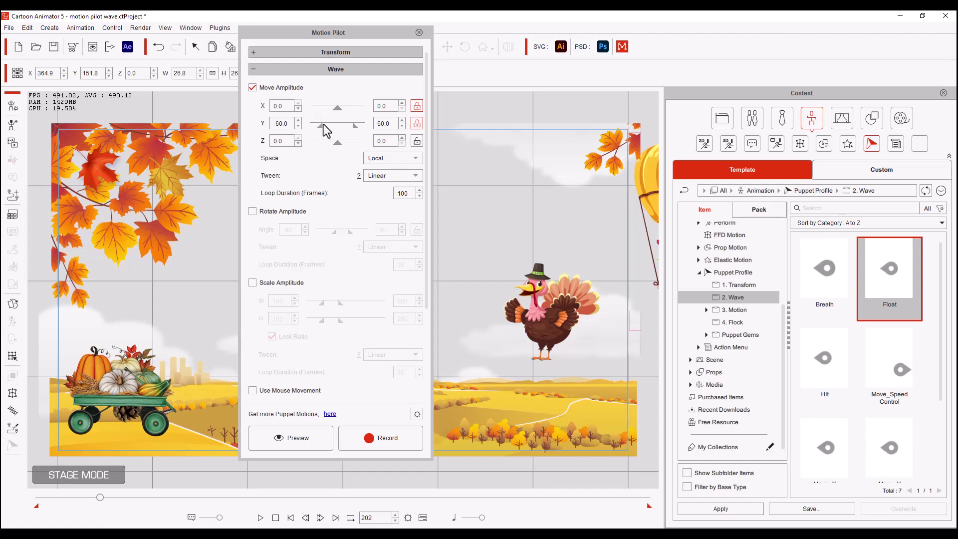
Step: Set the balloon's vertical wave to -25/25 and the loop duration to 60
drag(323, 124, 329, 124)
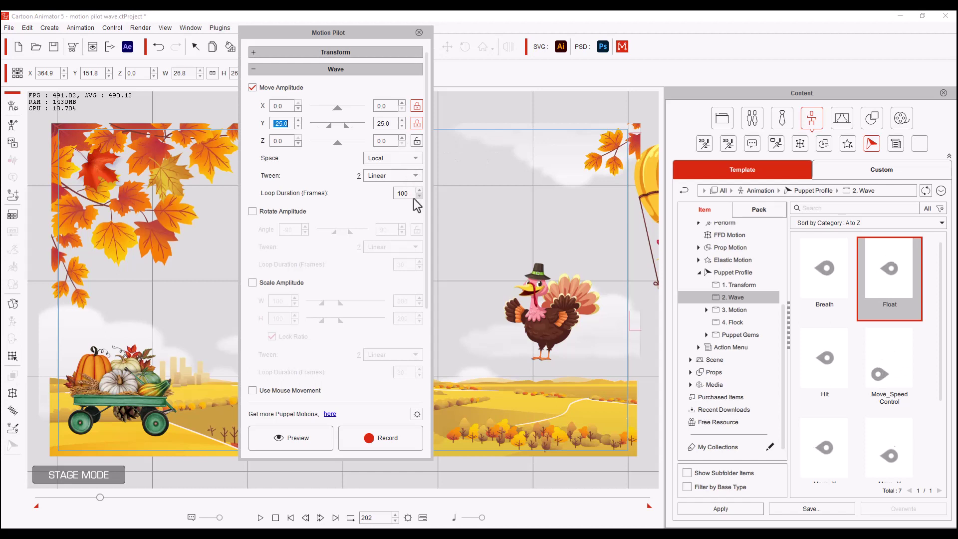
double_click(408, 193)
text(60)
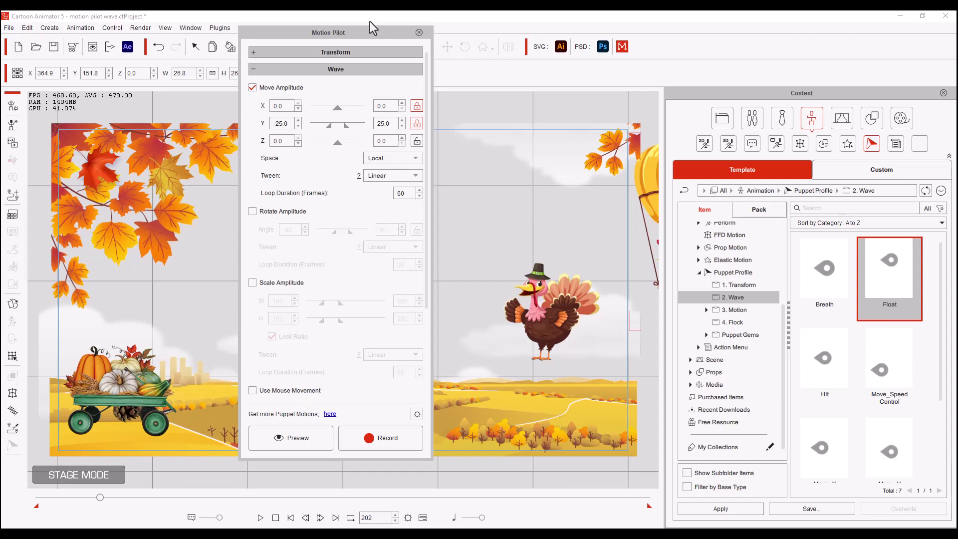
drag(361, 32, 791, 36)
Step: Preview the float, then record the balloon weaving across the sky
key(space)
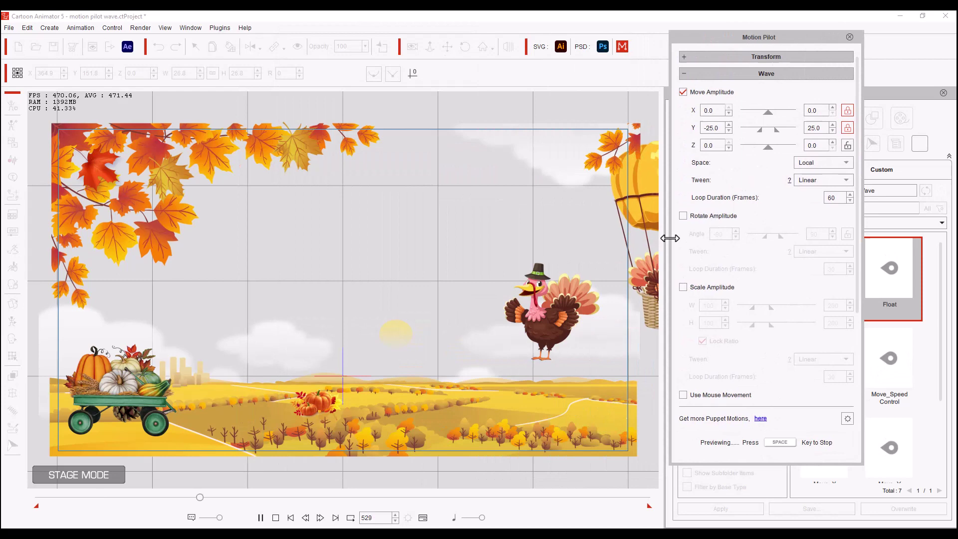
key(space)
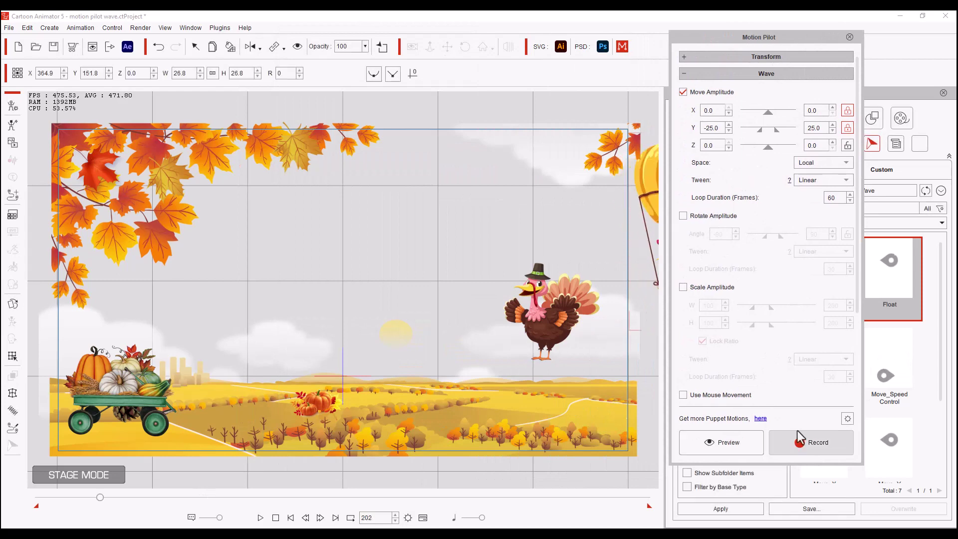
click(818, 438)
key(space)
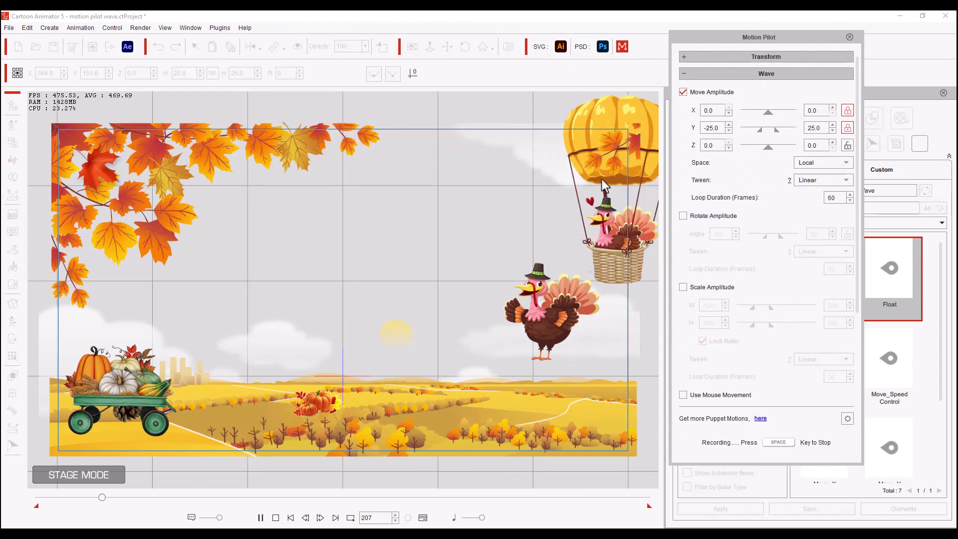
mouse_move(579, 206)
mouse_down()
mouse_move(616, 224)
mouse_move(573, 225)
mouse_move(492, 256)
mouse_move(462, 255)
mouse_move(469, 244)
mouse_move(402, 259)
mouse_move(326, 232)
mouse_move(286, 260)
mouse_move(229, 247)
mouse_move(192, 224)
mouse_move(151, 239)
mouse_move(134, 259)
mouse_move(67, 221)
mouse_move(21, 232)
mouse_up()
key(space)
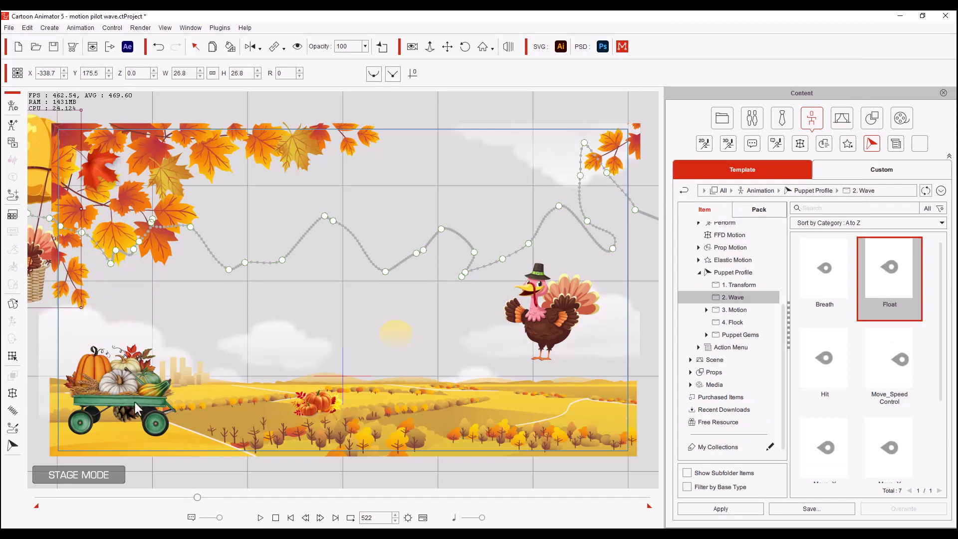
Step: Apply the Swing wave motion to the vegetable wagon
click(124, 388)
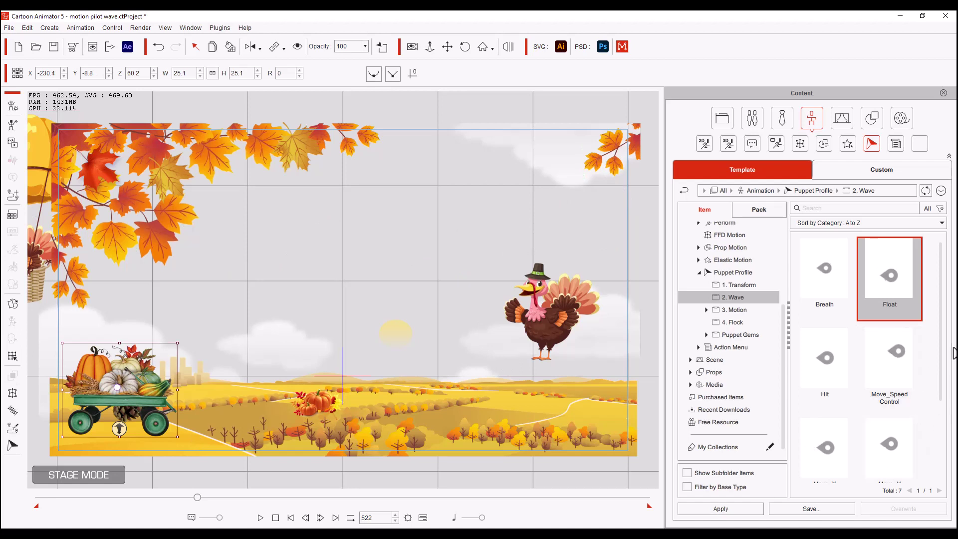
scroll(843, 423, down, 2)
click(823, 438)
click(743, 509)
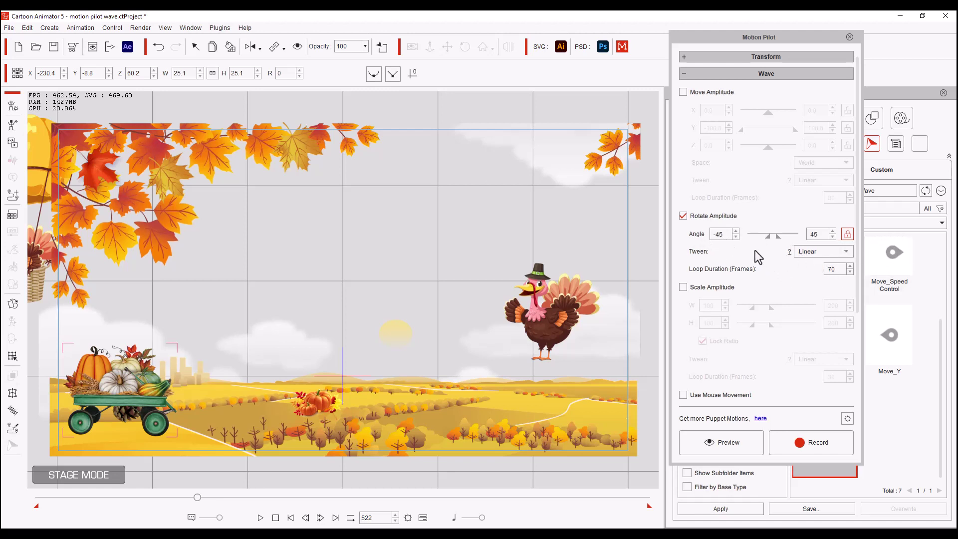
Step: Set the wagon's rotation angle to -6/6 and loop duration to 20
double_click(722, 237)
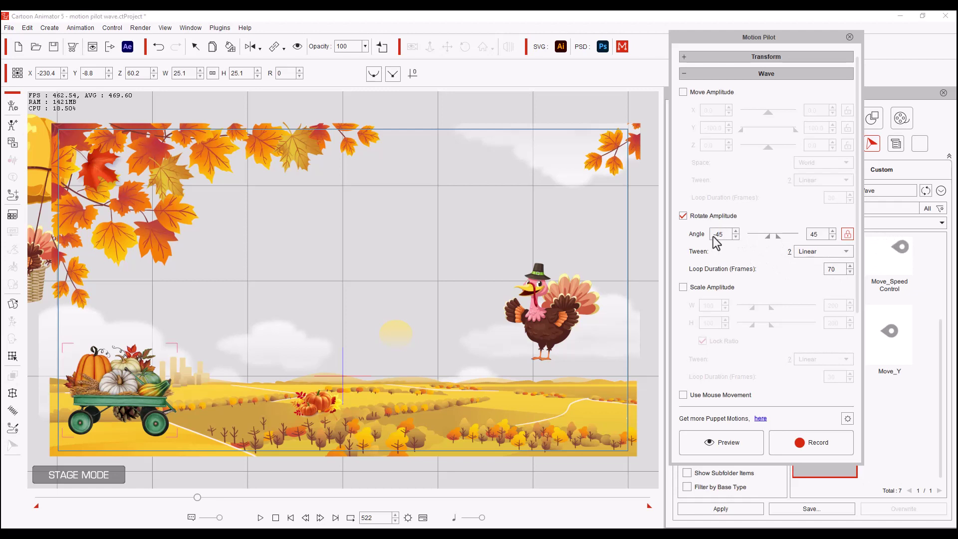
text(-6)
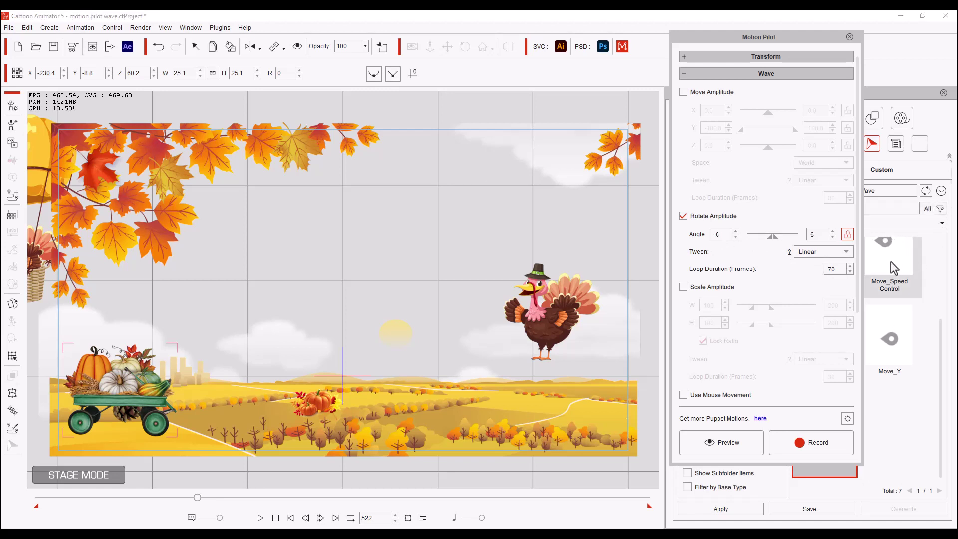
double_click(834, 271)
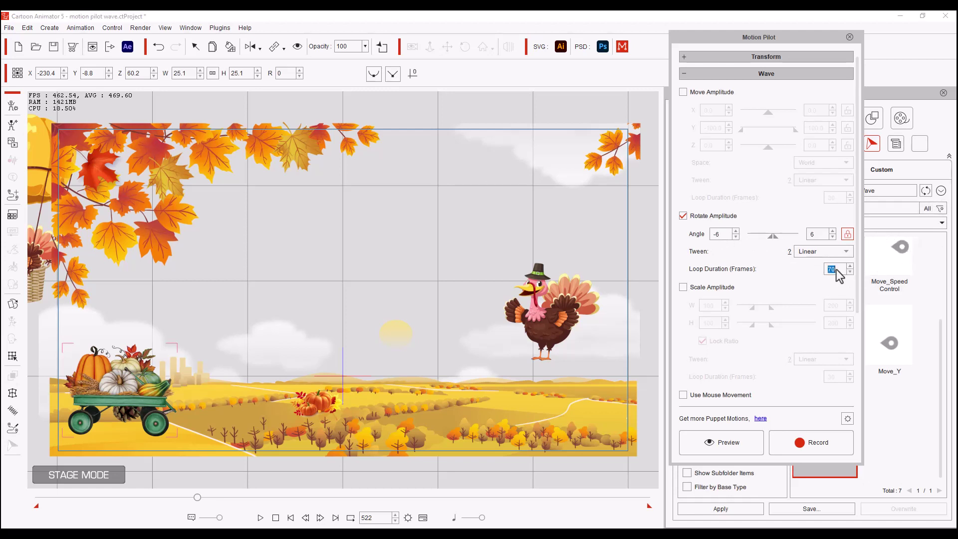
text(20)
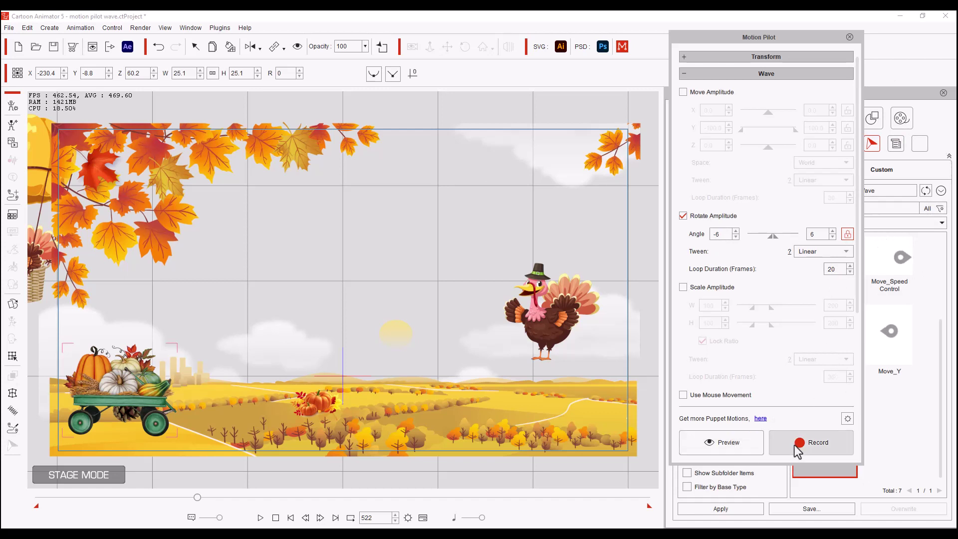
Step: Record the wagon rocking as it rolls right, through frame 911
click(825, 449)
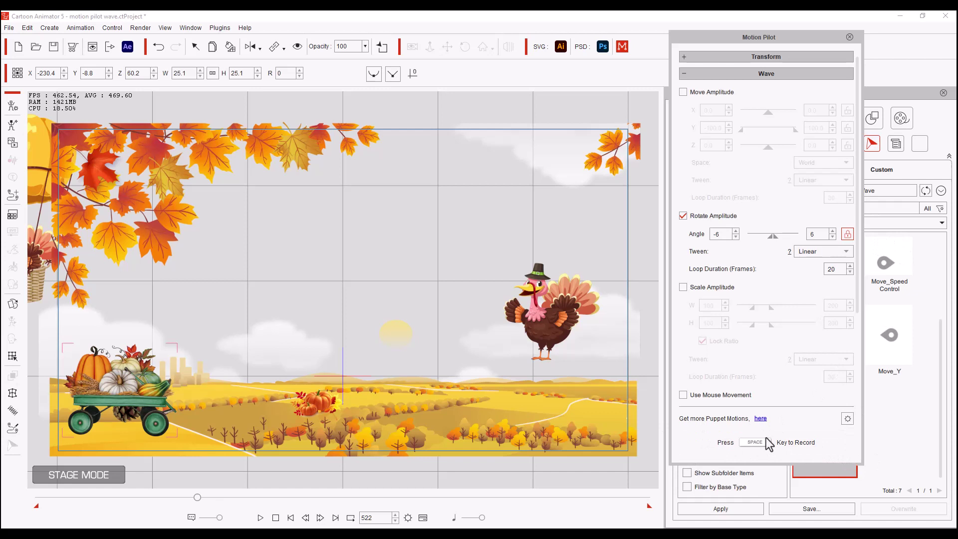
key(space)
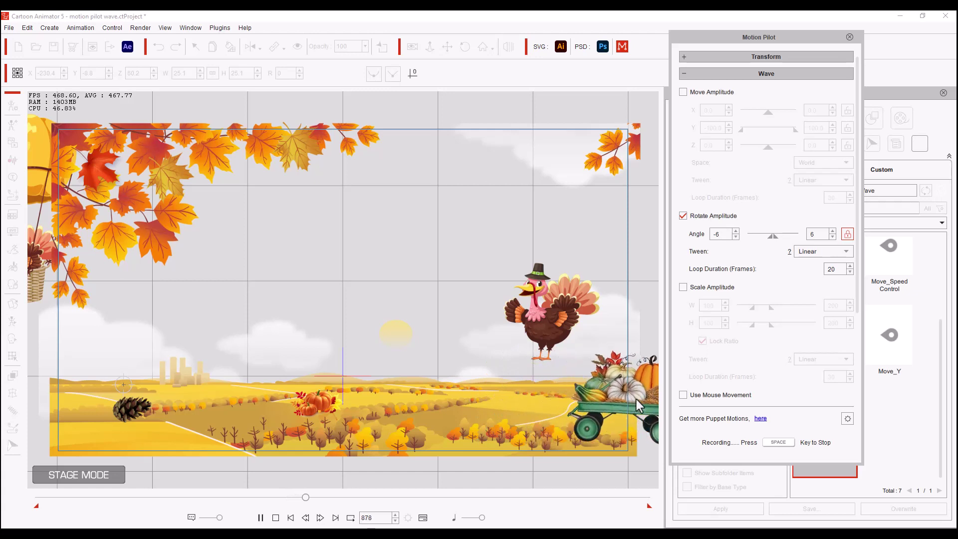
key(space)
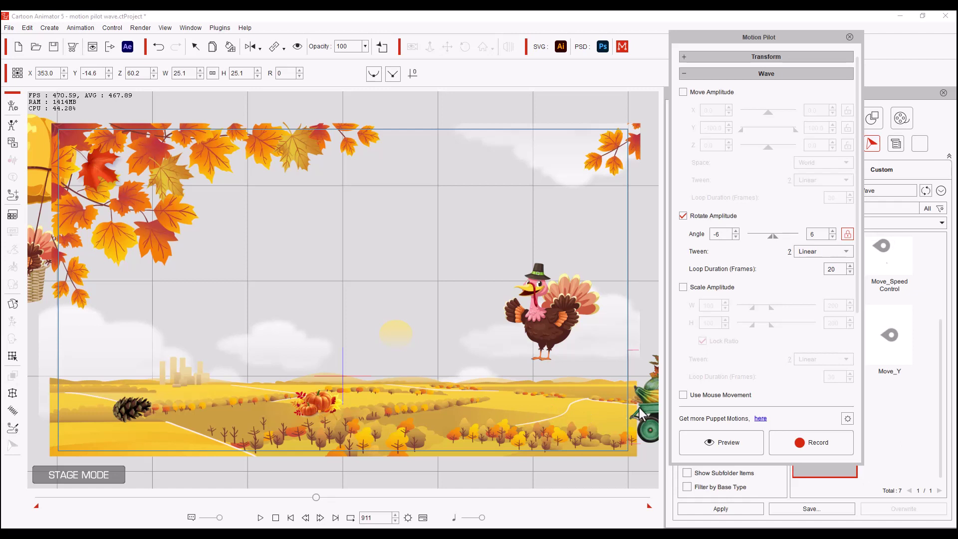
click(849, 37)
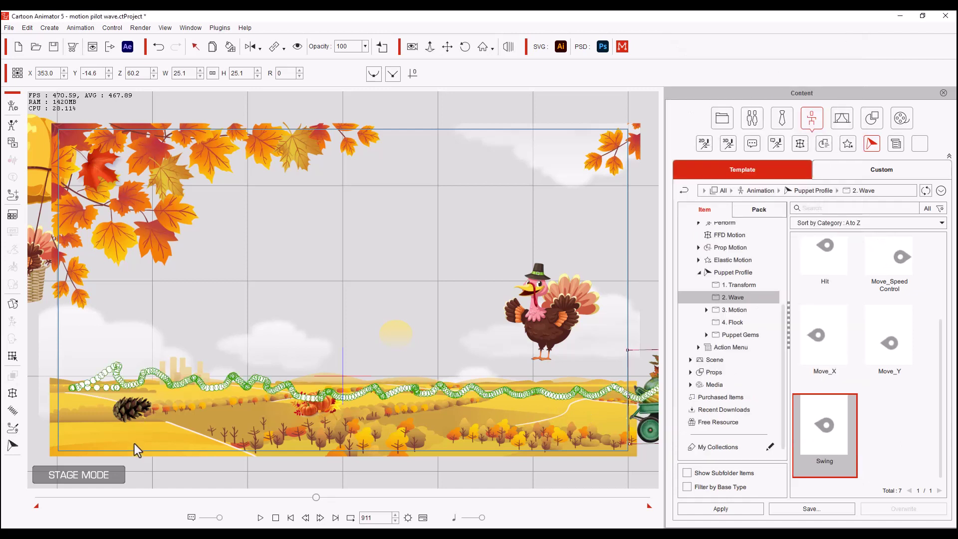
Step: Give the pine cone a rotation-only wave: Move and Scale off, 32-frame Rotate loop
click(131, 409)
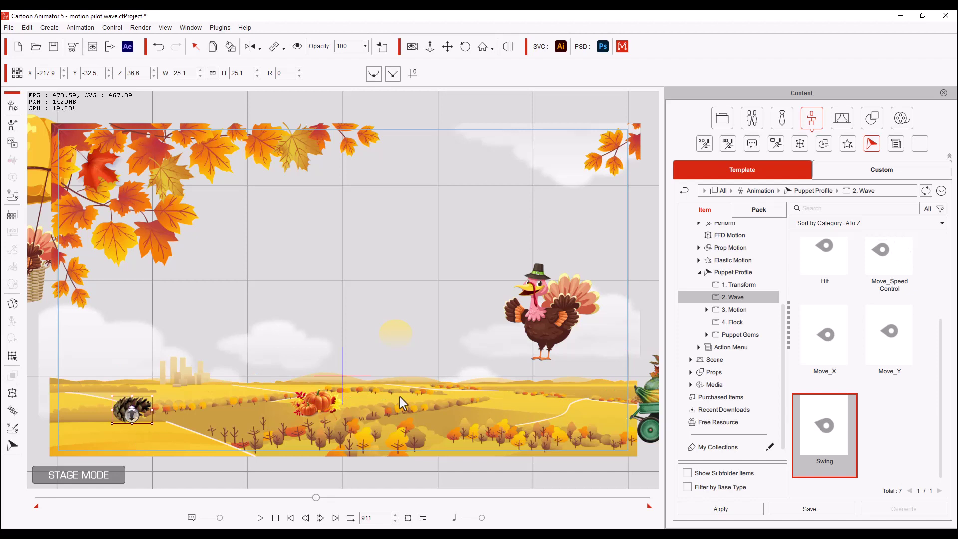
click(12, 445)
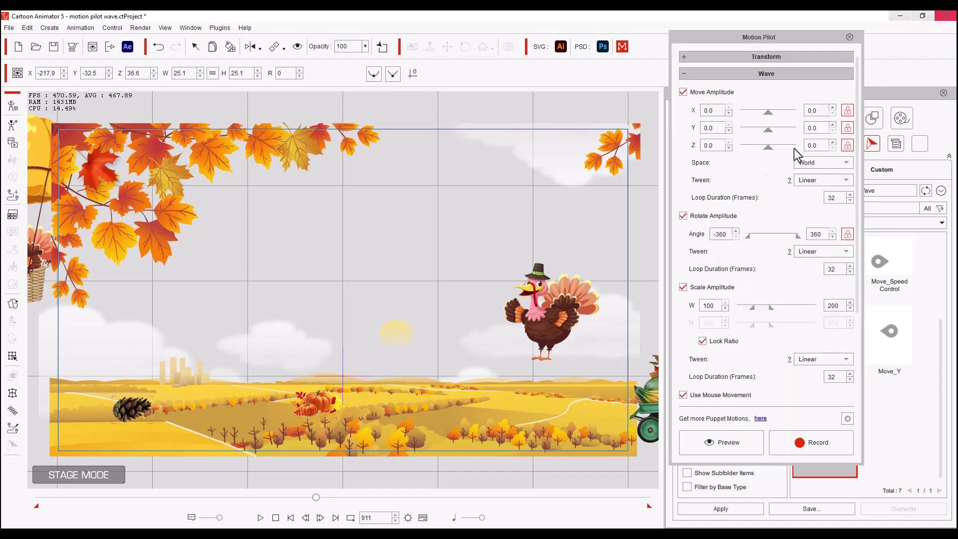
click(683, 93)
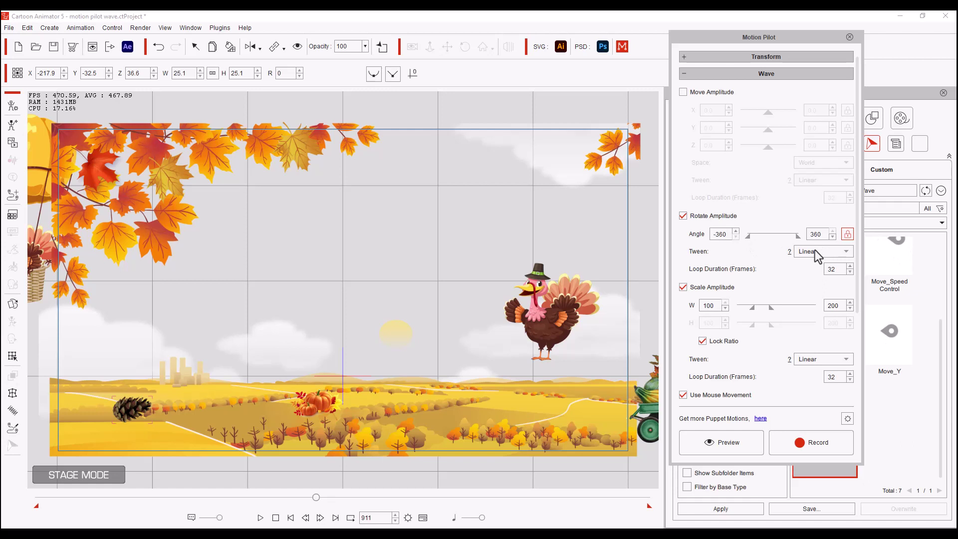
double_click(832, 269)
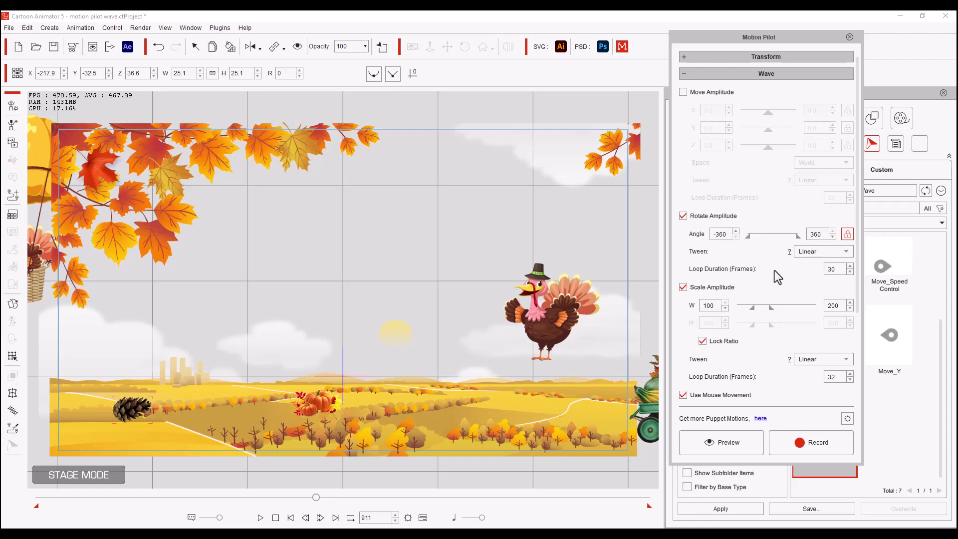
click(682, 288)
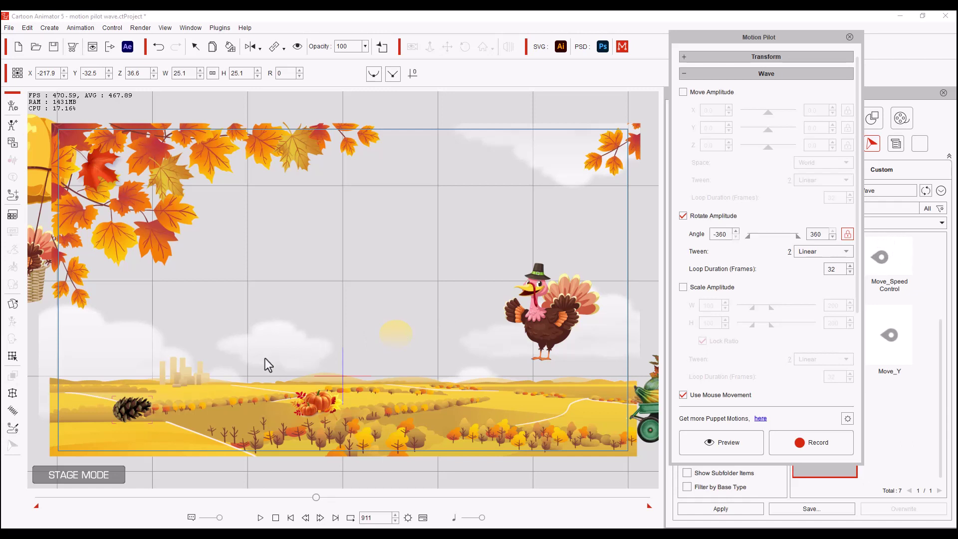
Step: Record the pine cone spinning -360 to 360 degrees along the field, through frame 1087
click(807, 446)
key(space)
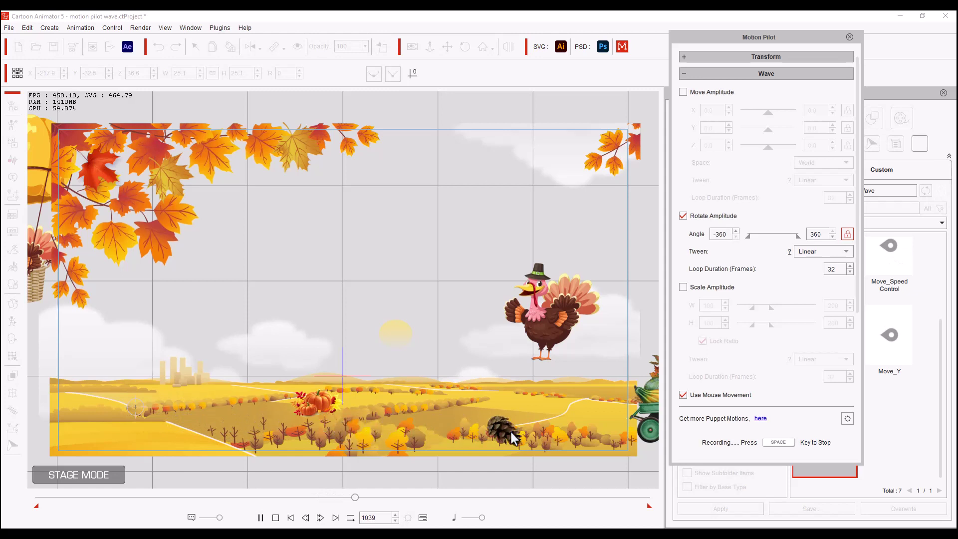
key(space)
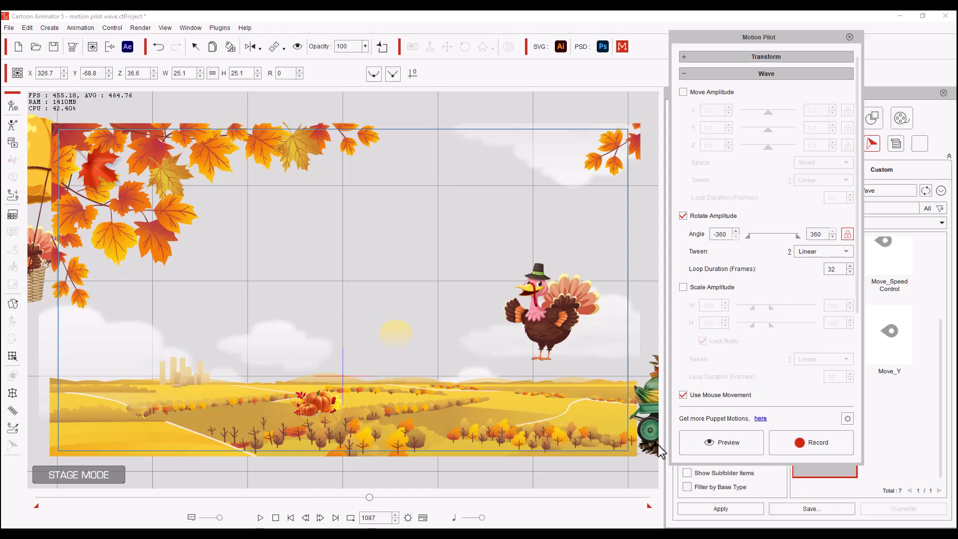
key(Escape)
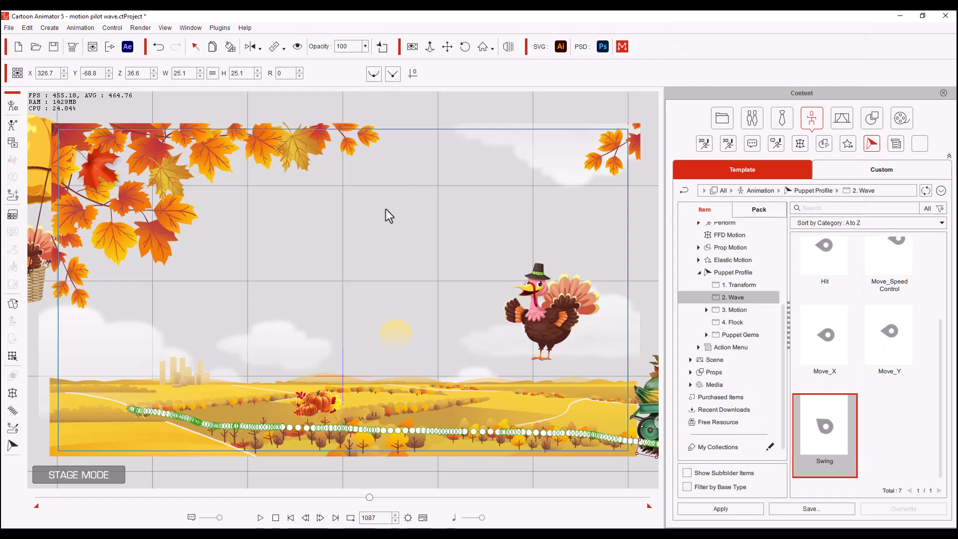
click(267, 474)
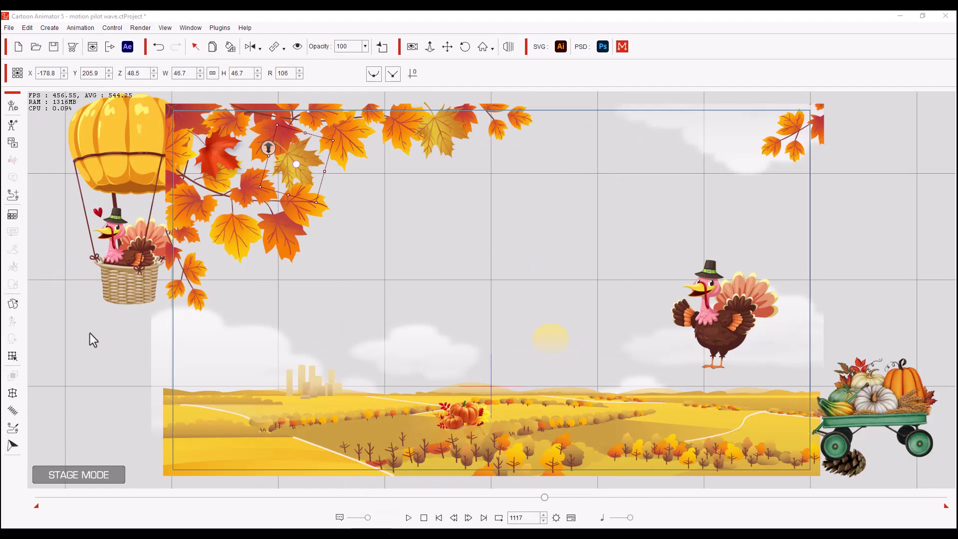
Step: Bring up the Wave settings of Motion Pilot for the branch leaf
click(20, 441)
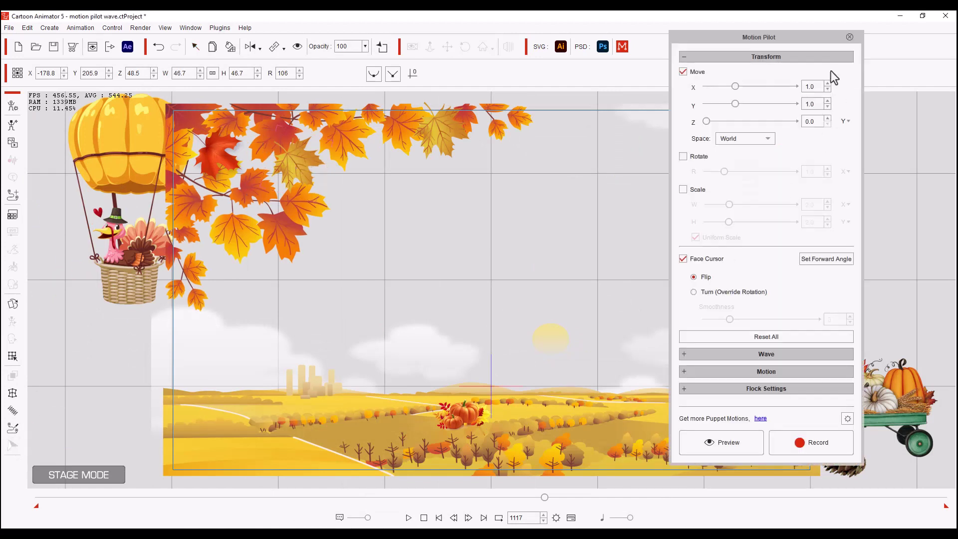
click(766, 57)
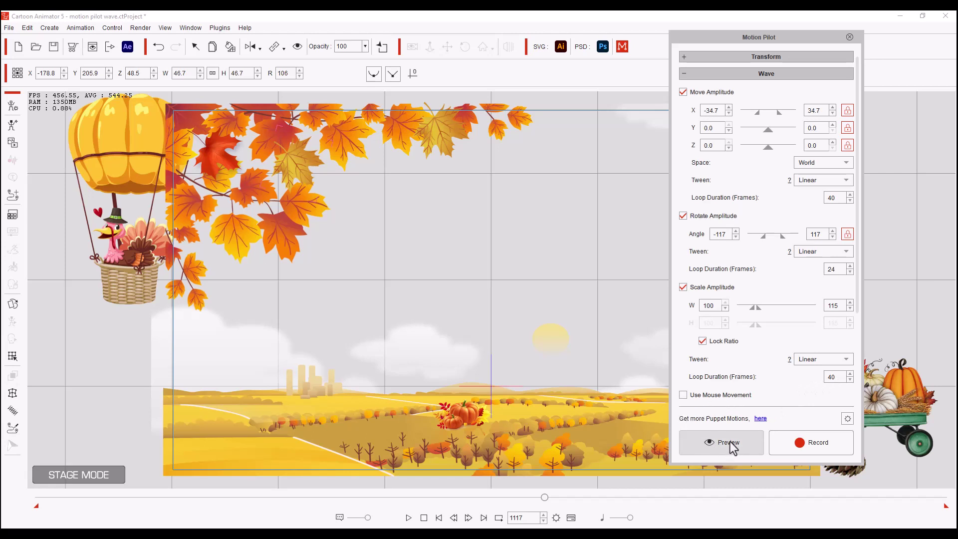
Step: Record the maple leaf's wave while guiding it from the branch down to the field
click(811, 444)
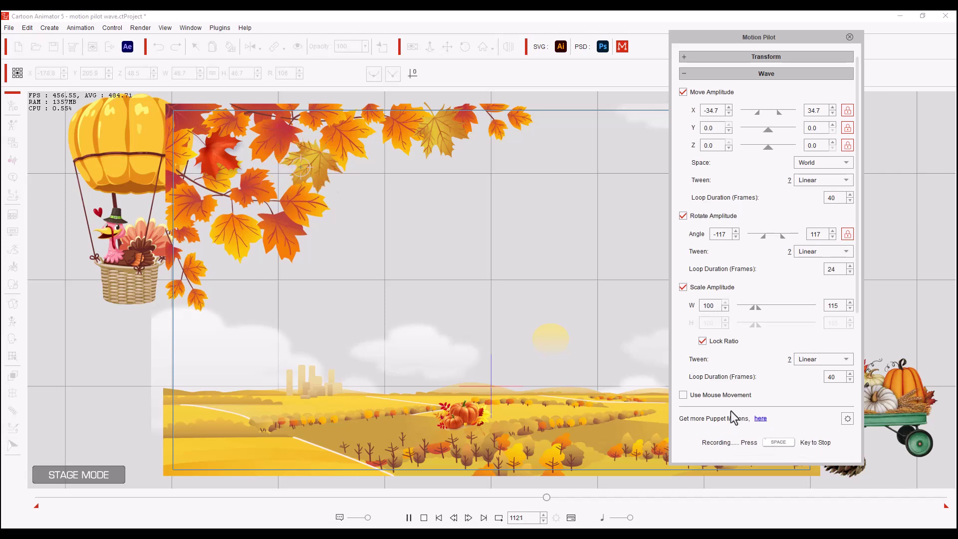
mouse_move(301, 167)
mouse_down()
mouse_move(404, 172)
mouse_move(349, 184)
mouse_move(368, 211)
mouse_move(392, 200)
mouse_move(423, 203)
mouse_move(429, 238)
mouse_move(366, 228)
mouse_move(308, 247)
mouse_move(307, 283)
mouse_move(335, 248)
mouse_move(370, 278)
mouse_move(386, 324)
mouse_move(360, 331)
mouse_move(378, 363)
mouse_move(345, 376)
mouse_move(393, 398)
mouse_move(409, 442)
mouse_move(451, 482)
mouse_up()
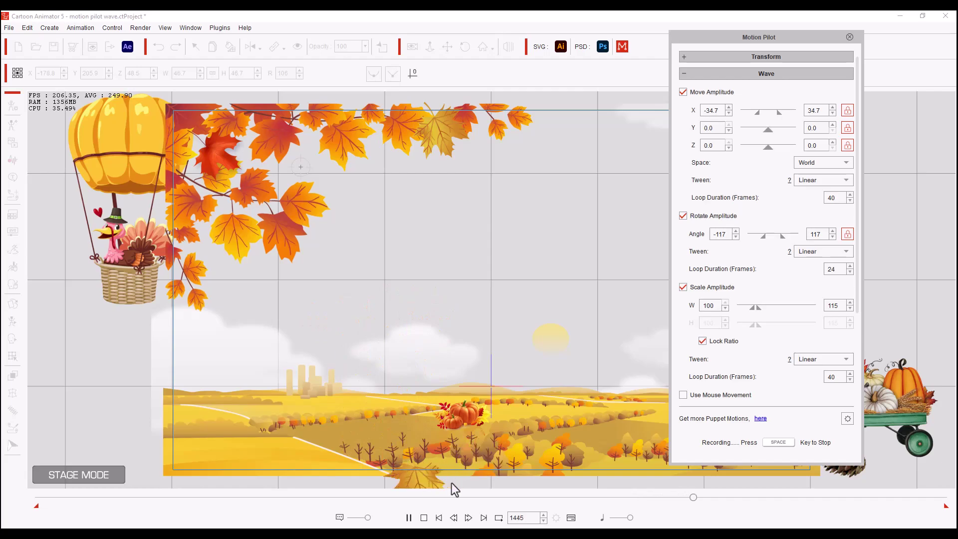